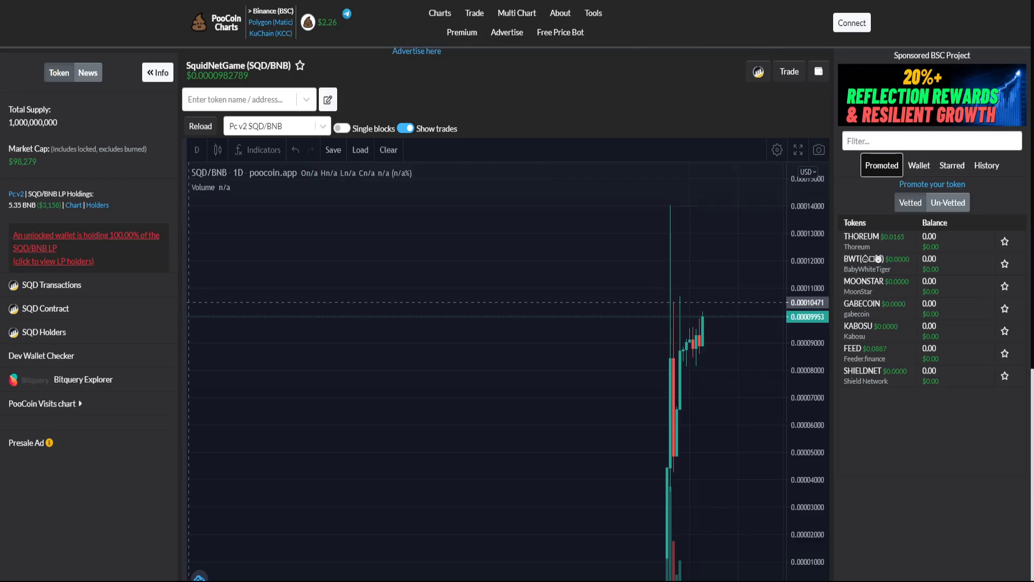
Examine the SQD/BNB daily price chart and the latest token transactions listed below it.
left_click_drag(581, 277, 506, 277)
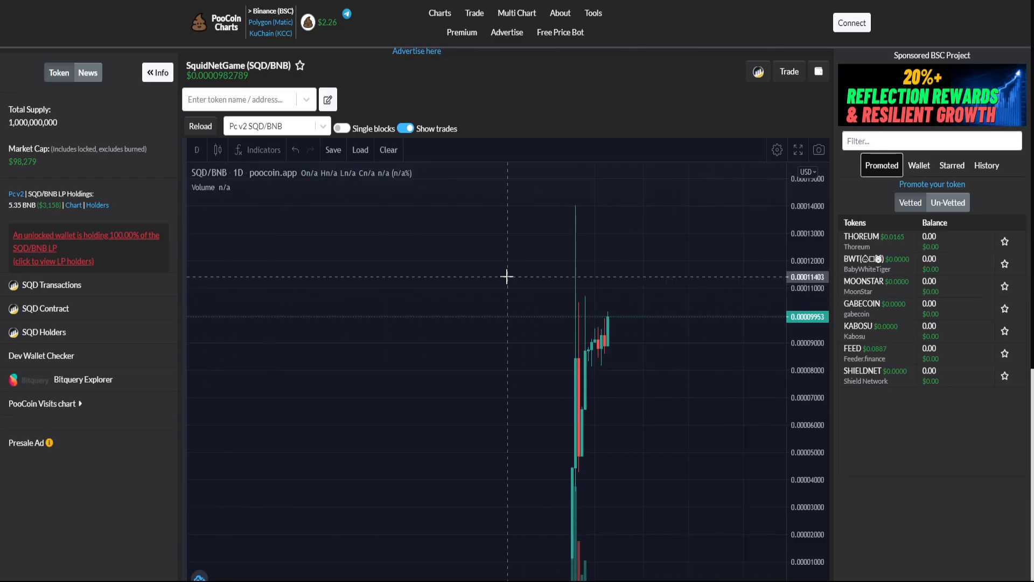
scroll(630, 565, "up", 1)
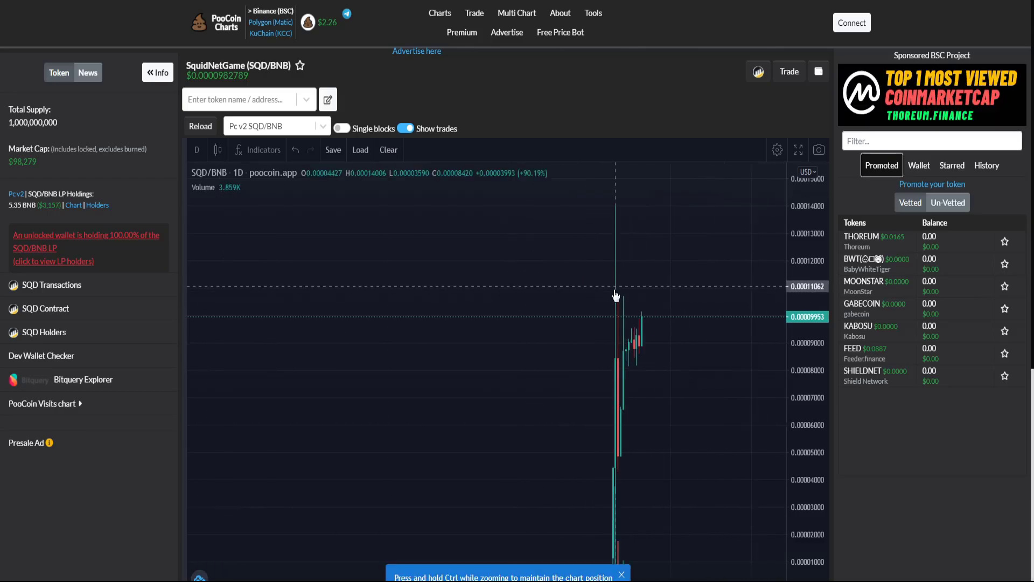
left_click(621, 576)
scroll(614, 457, "down", 1)
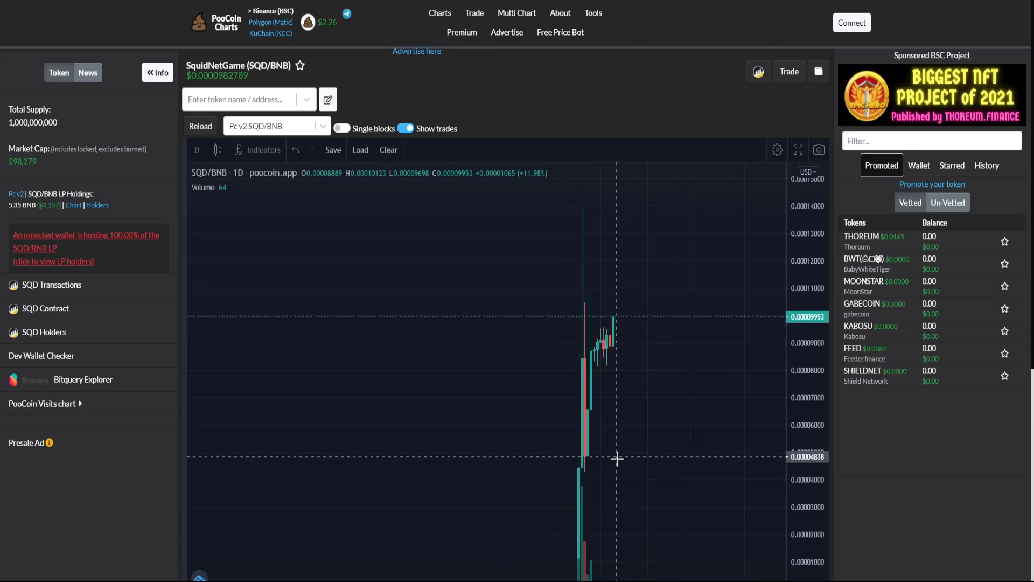
scroll(964, 374, "down", 3)
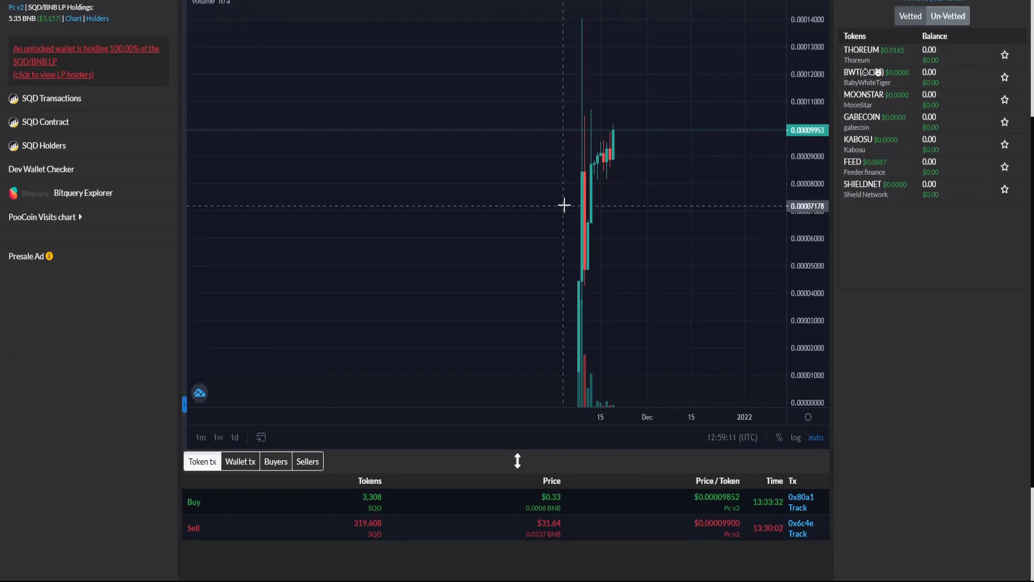
scroll(911, 315, "up", 2)
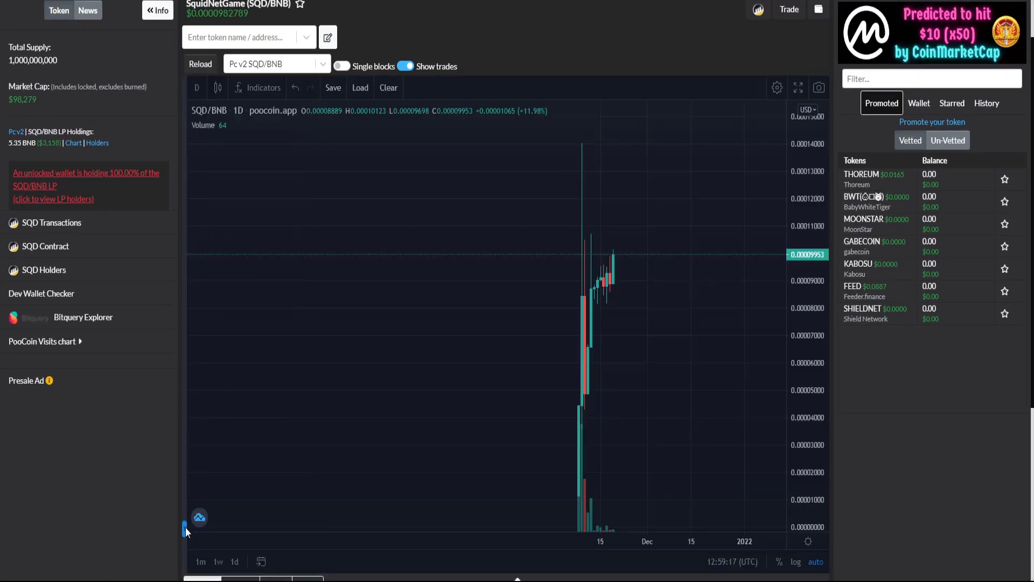
Measure the price rise from the first candle to the latest one with the Price Range tool, and delete the measurement.
left_click(184, 528)
left_click(206, 225)
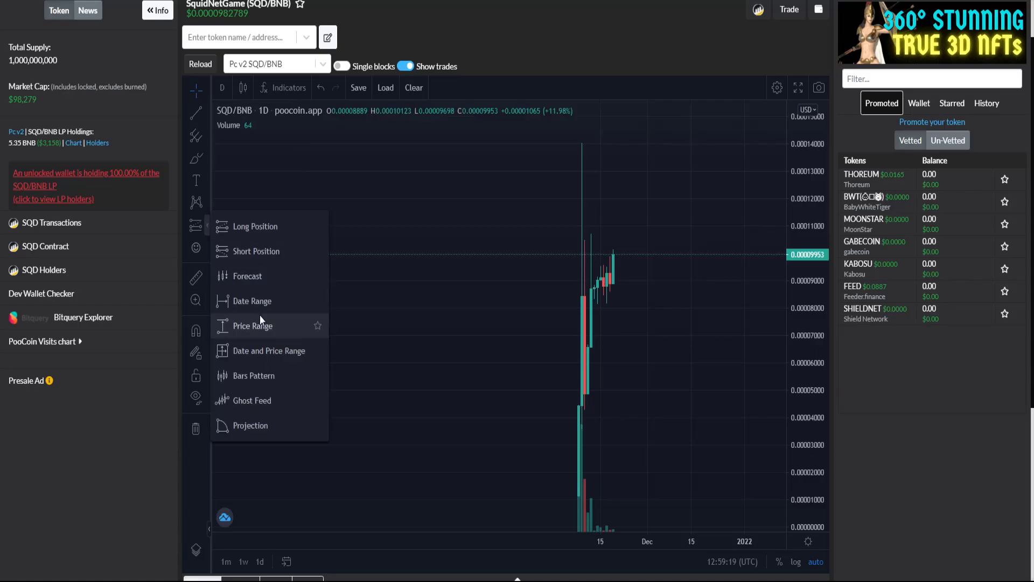
left_click(294, 326)
left_click(580, 494)
double_click(628, 253)
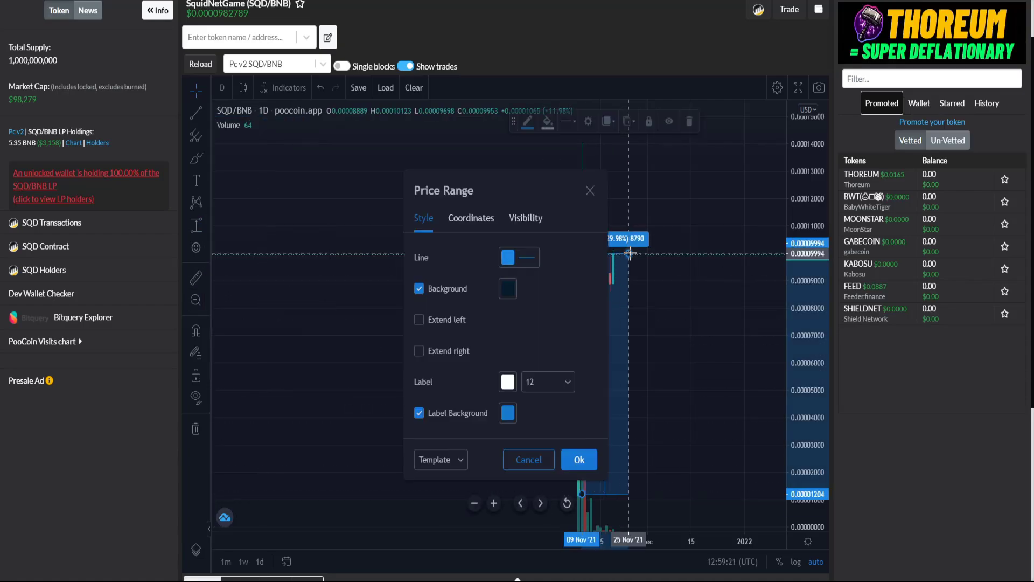
left_click(587, 185)
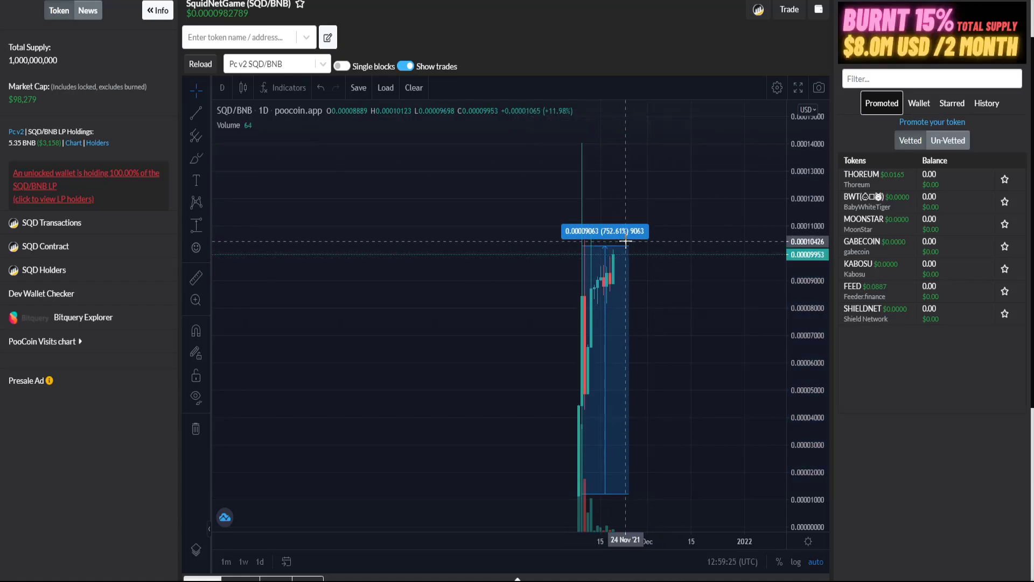
left_click_drag(628, 252, 621, 139)
key("Delete")
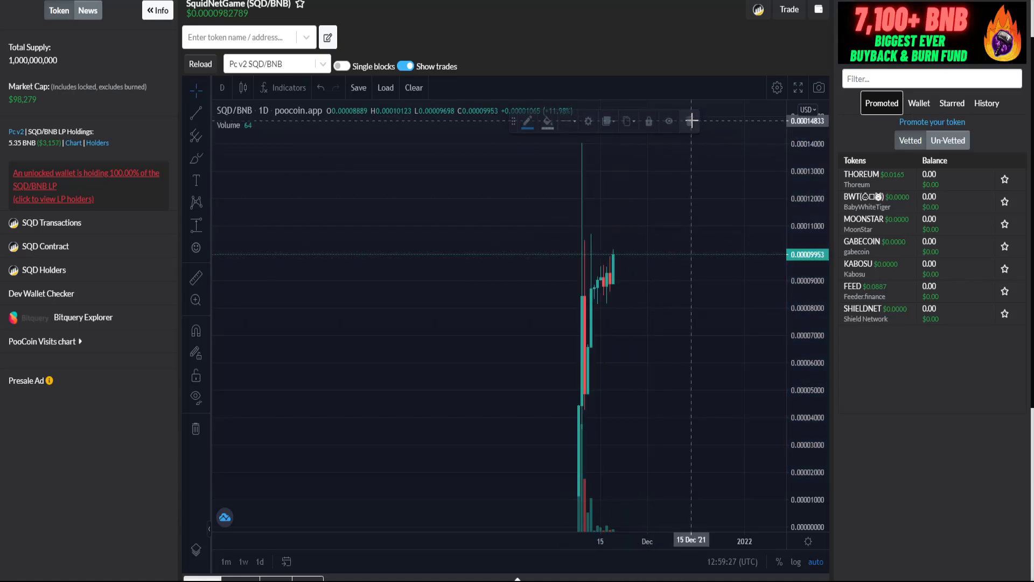
scroll(493, 243, "up", 2)
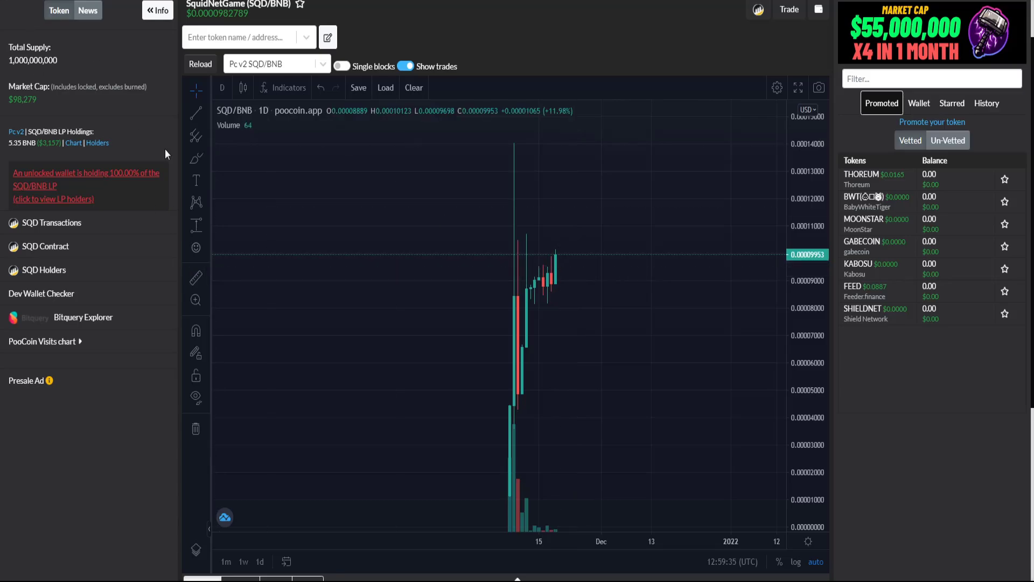
scroll(494, 289, "down", 1)
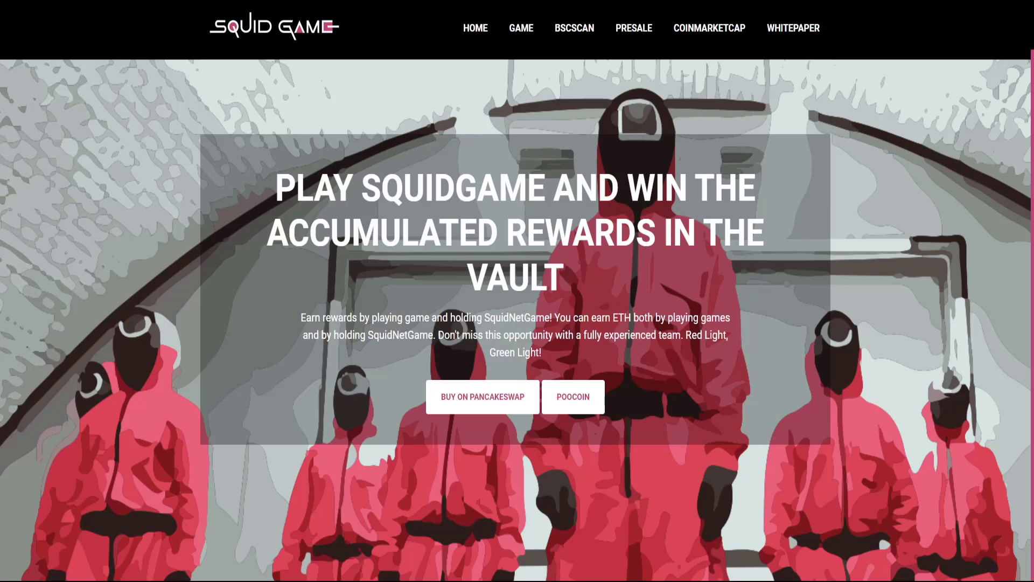
Open the token's BscScan page from the Squid Game website and examine its holders and transfers.
left_click(575, 28)
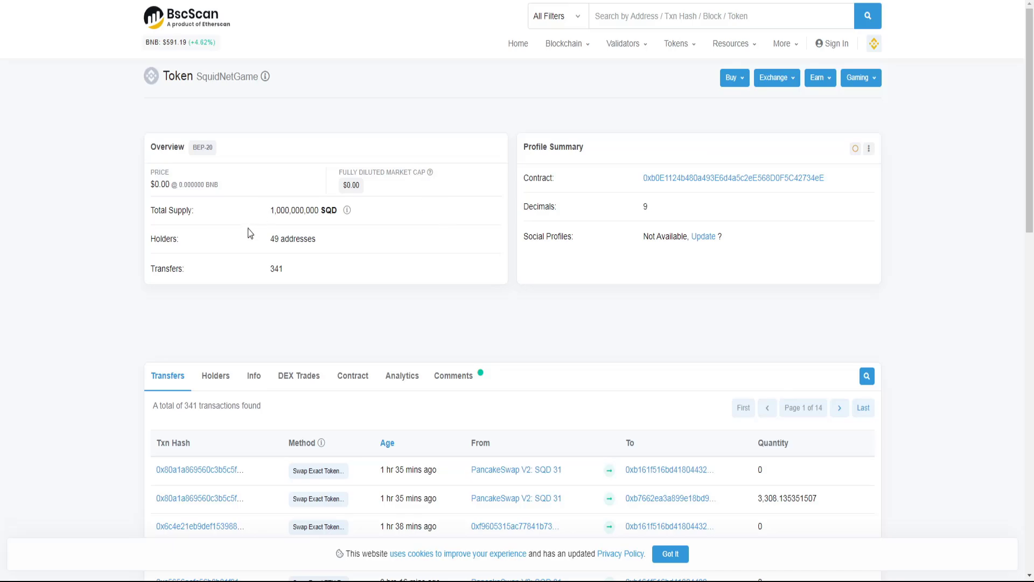
left_click_drag(270, 243, 302, 247)
left_click(306, 248)
scroll(904, 199, "down", 2)
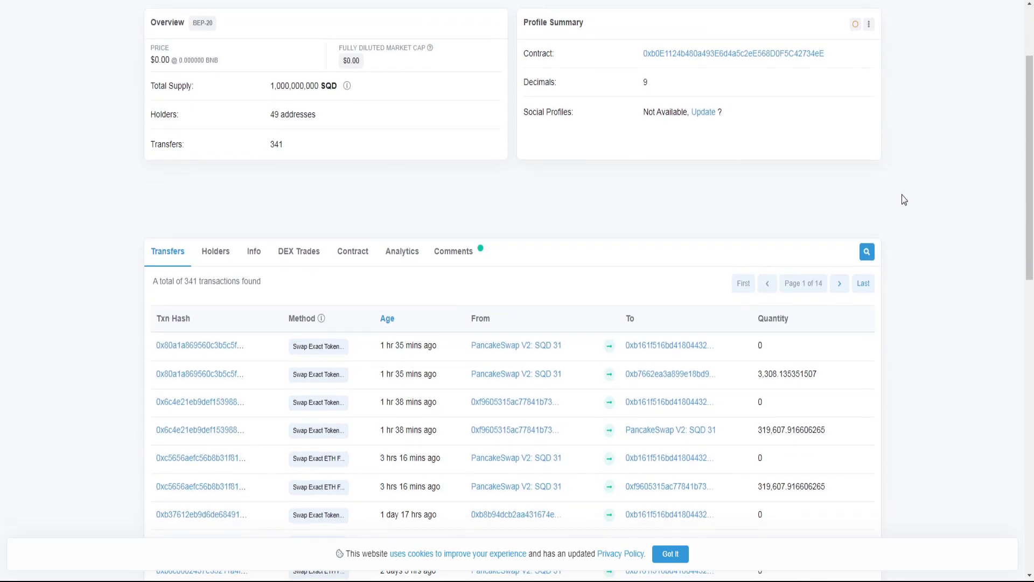
scroll(905, 200, "up", 2)
scroll(907, 202, "down", 3)
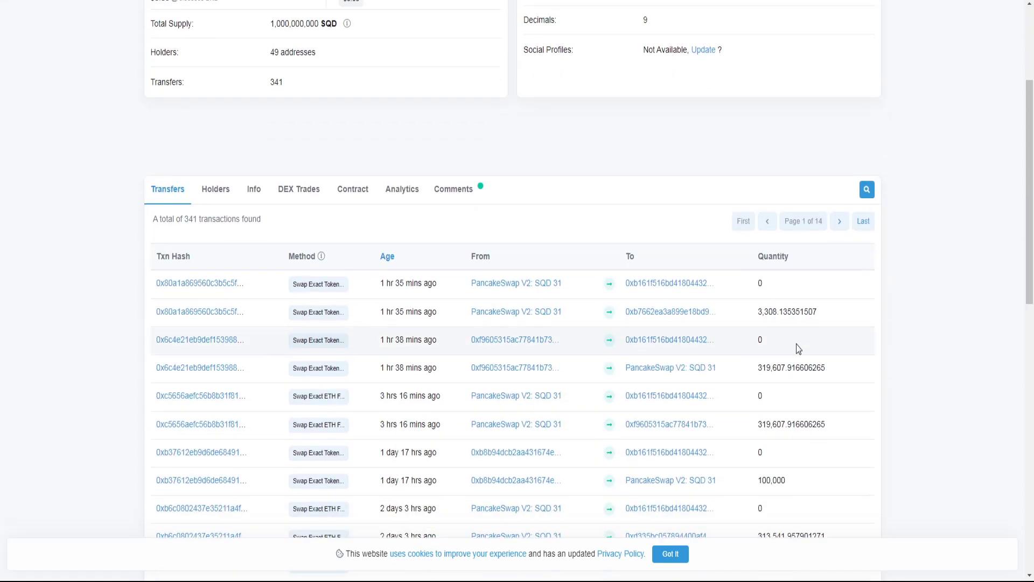
scroll(910, 245, "up", 3)
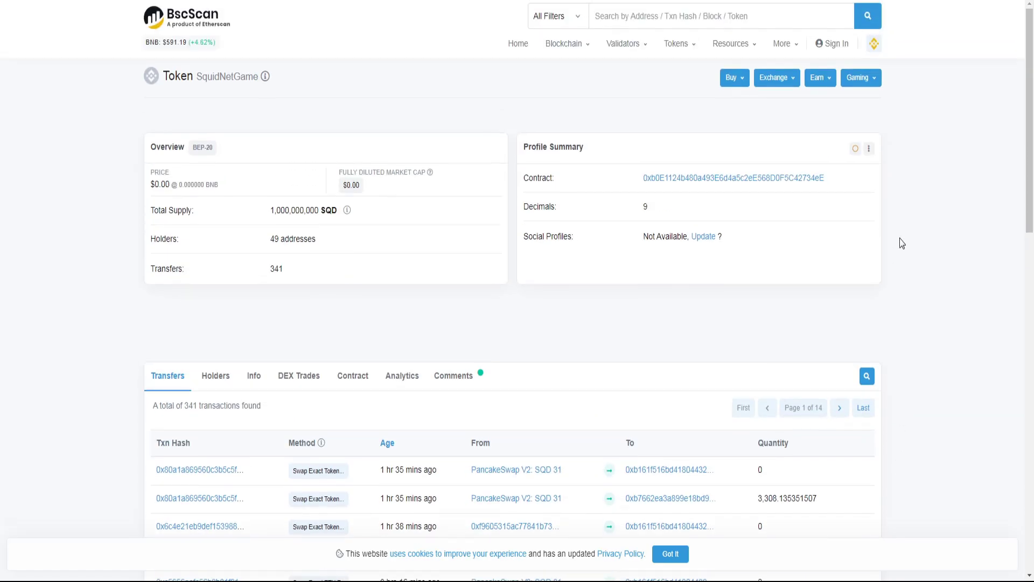
Copy the SquidNetGame contract address and open the PancakeSwap exchange from the Squid Game website.
left_click(833, 179)
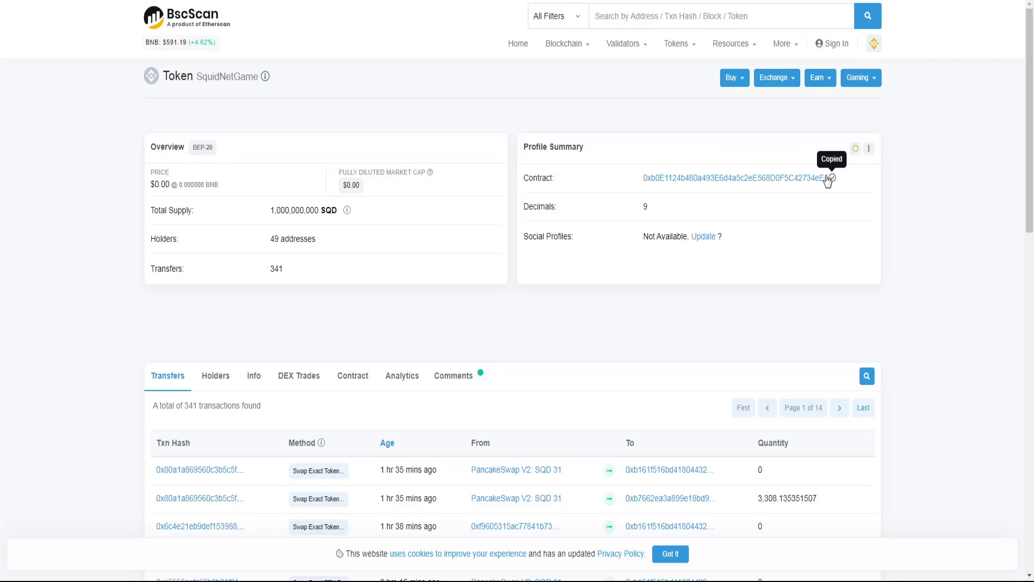
left_click(832, 178)
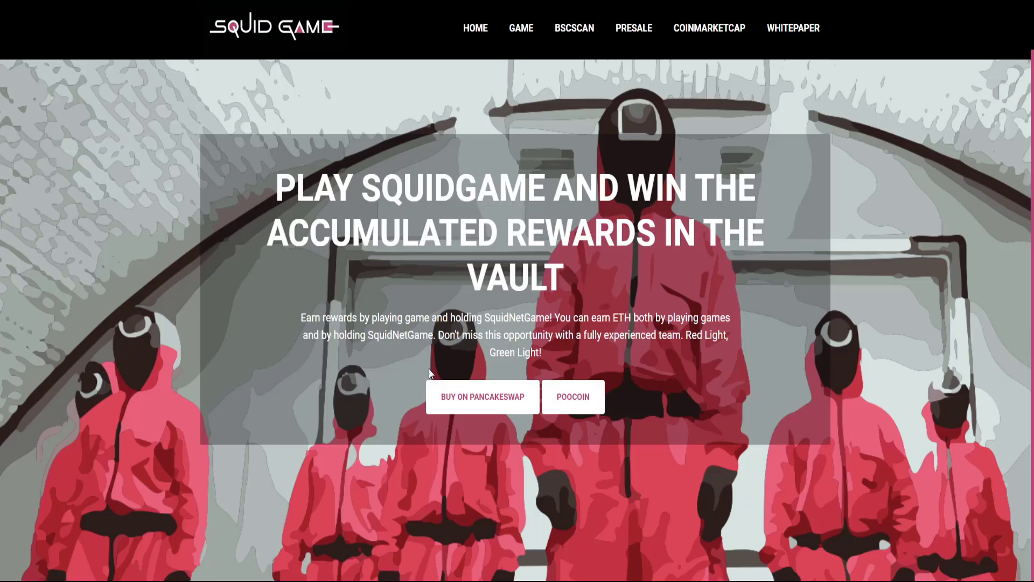
left_click(458, 388)
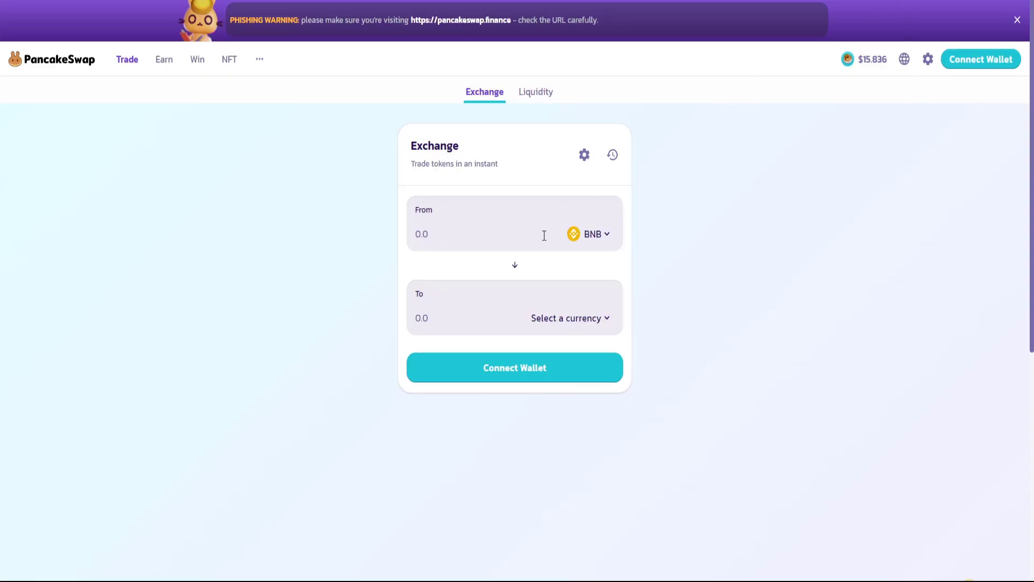
Import SquidNetGame (SQD) by its copied contract address as the currency to receive, acknowledging the unknown-source risk.
left_click(589, 321)
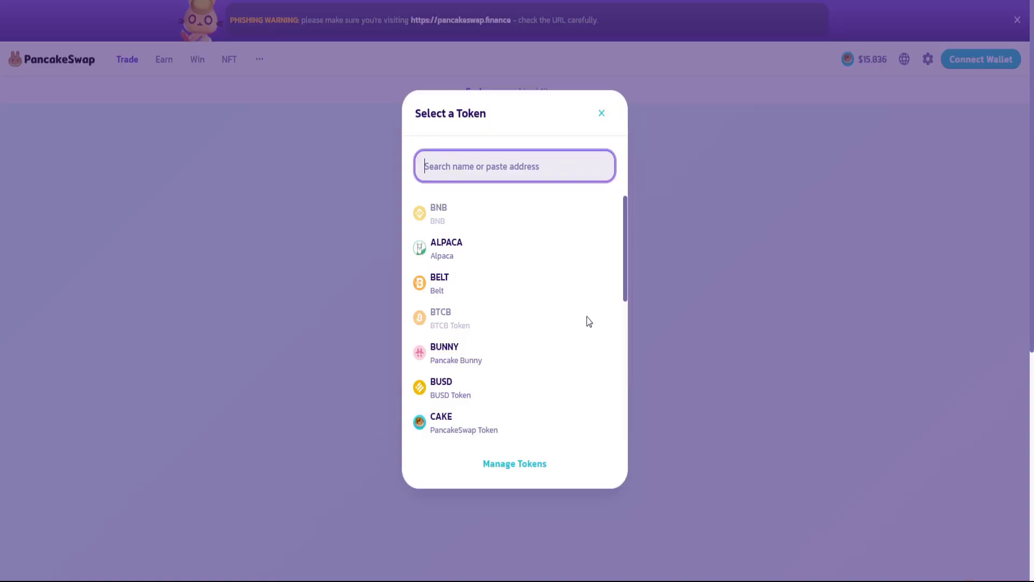
key("ctrl+v")
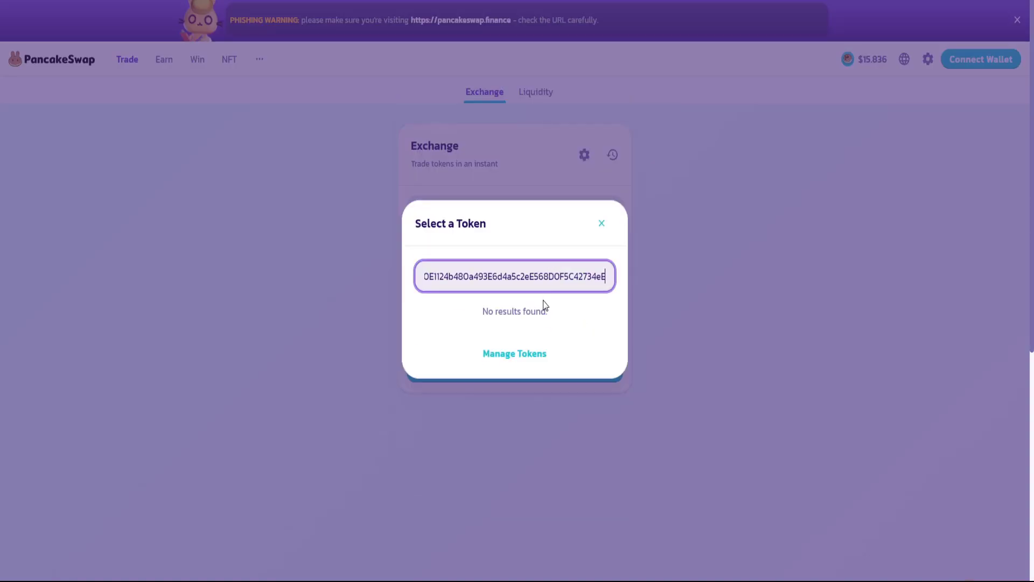
left_click(584, 311)
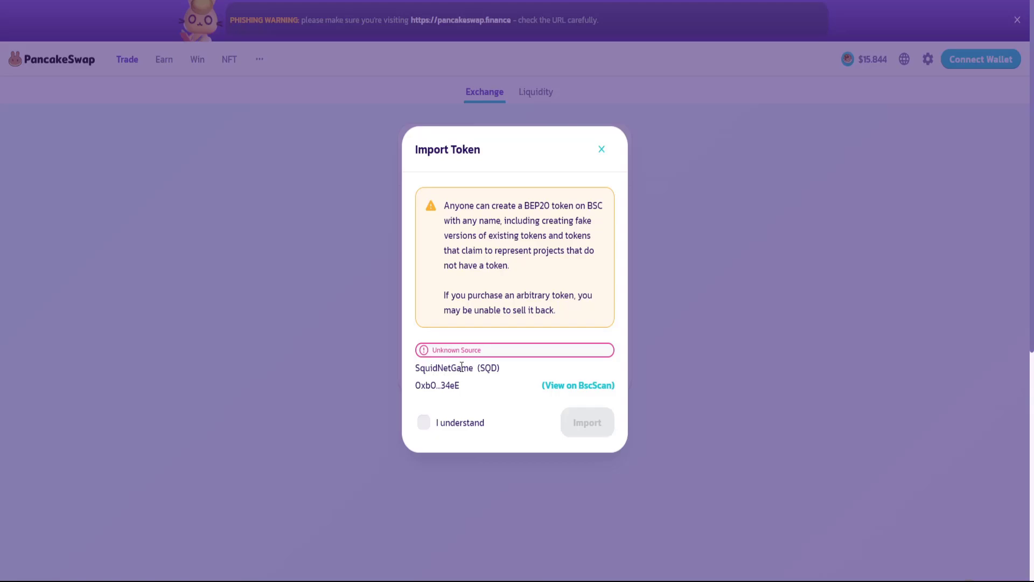
left_click(424, 423)
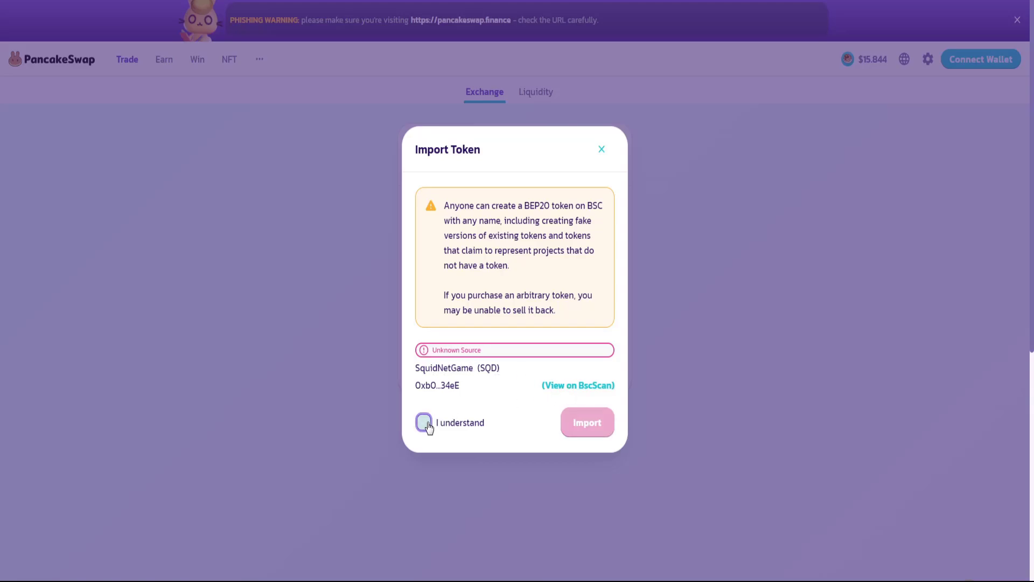
left_click(597, 434)
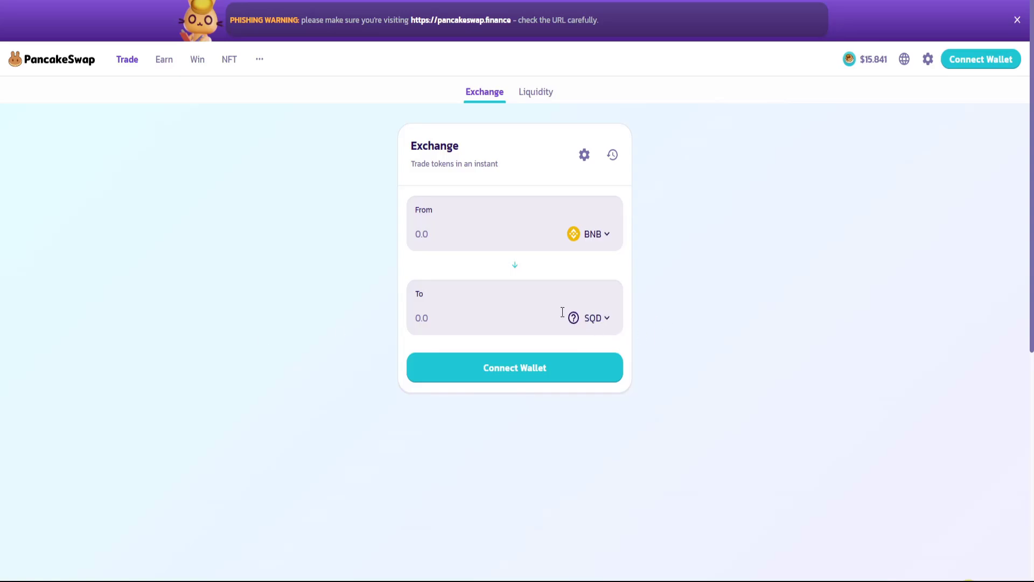
Set the amount to swap to 1 BNB and dismiss the phishing warning banner.
left_click(474, 233)
type("1")
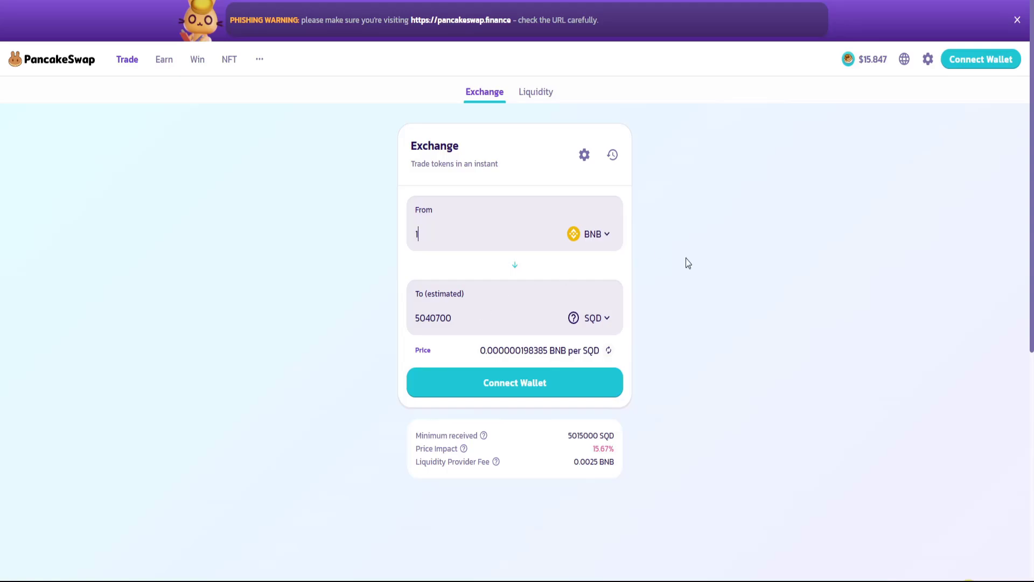
left_click(1017, 21)
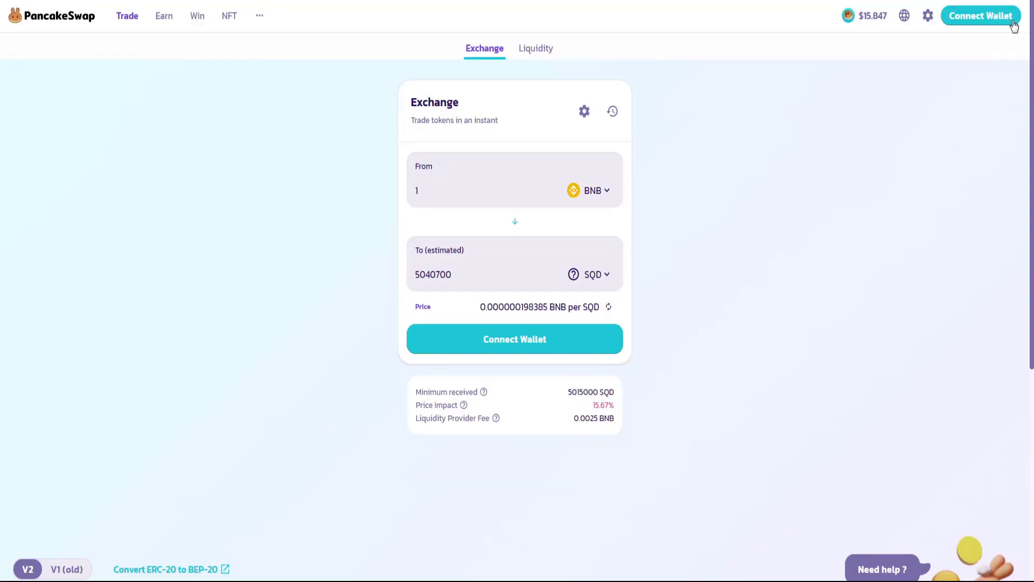
Try to connect a crypto wallet to the exchange.
left_click(957, 24)
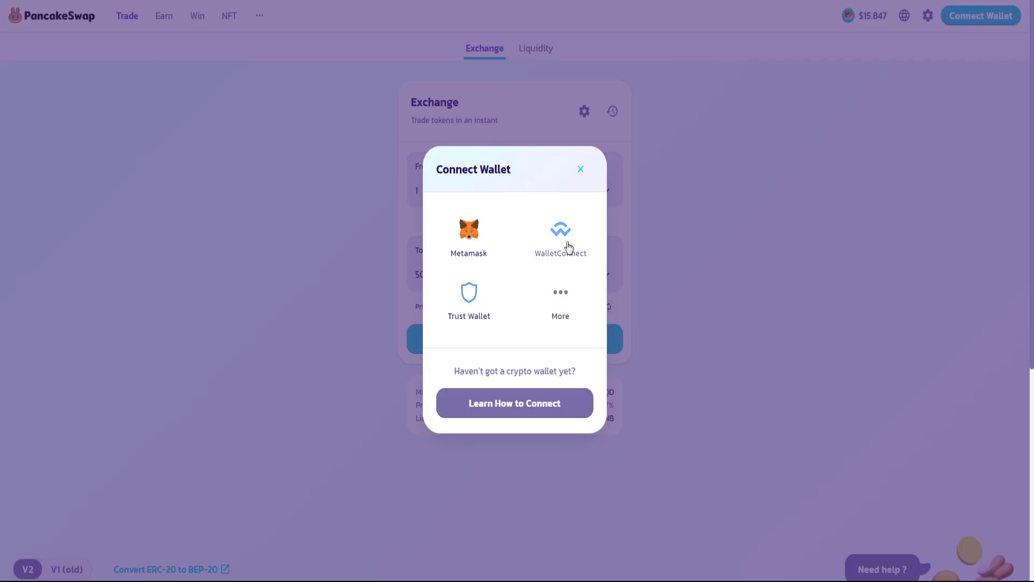
left_click(564, 294)
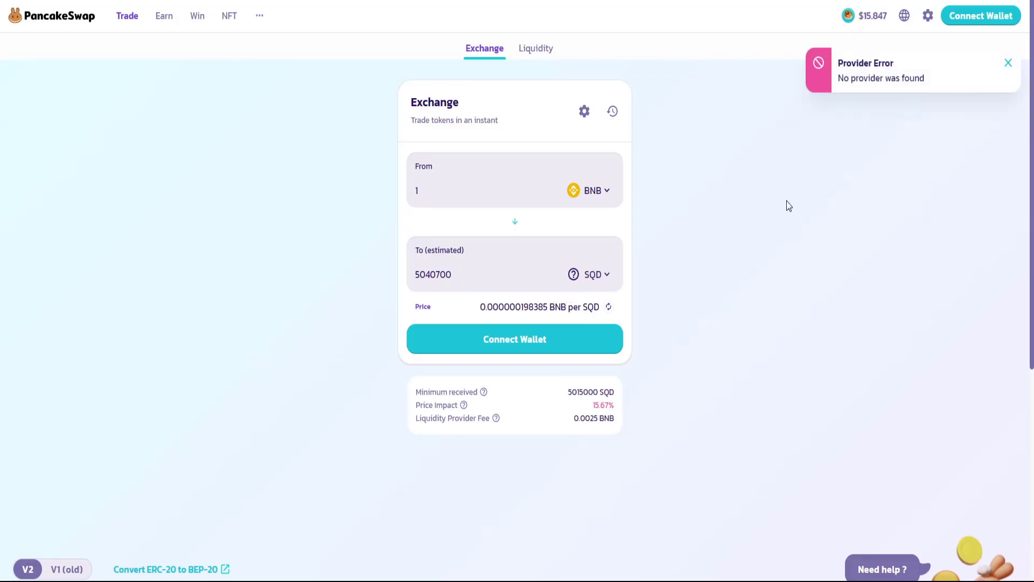
left_click(1008, 63)
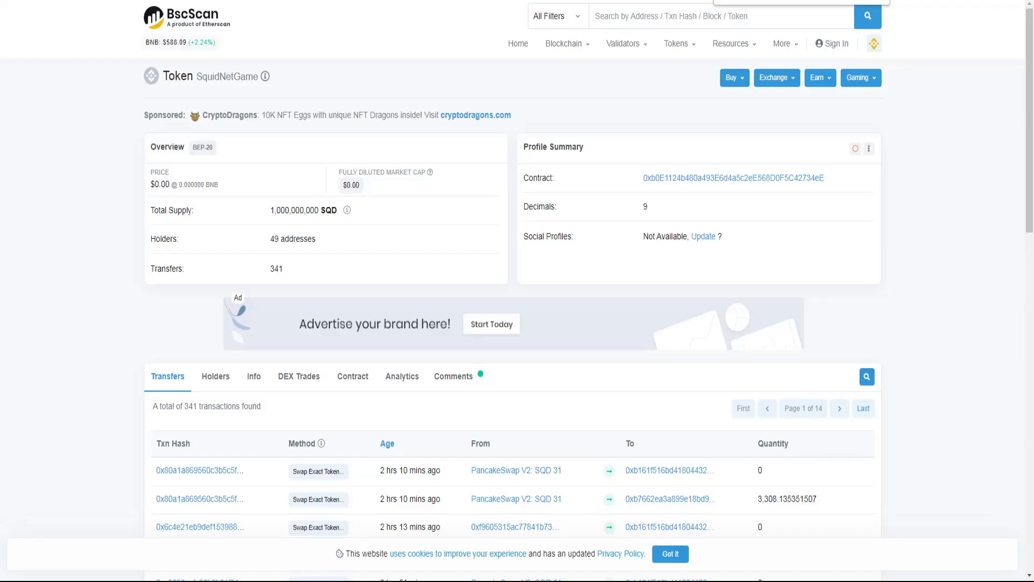
Copy the SQD contract address from BscScan again and open the Exchange page in PancakeSwap.
left_click(832, 180)
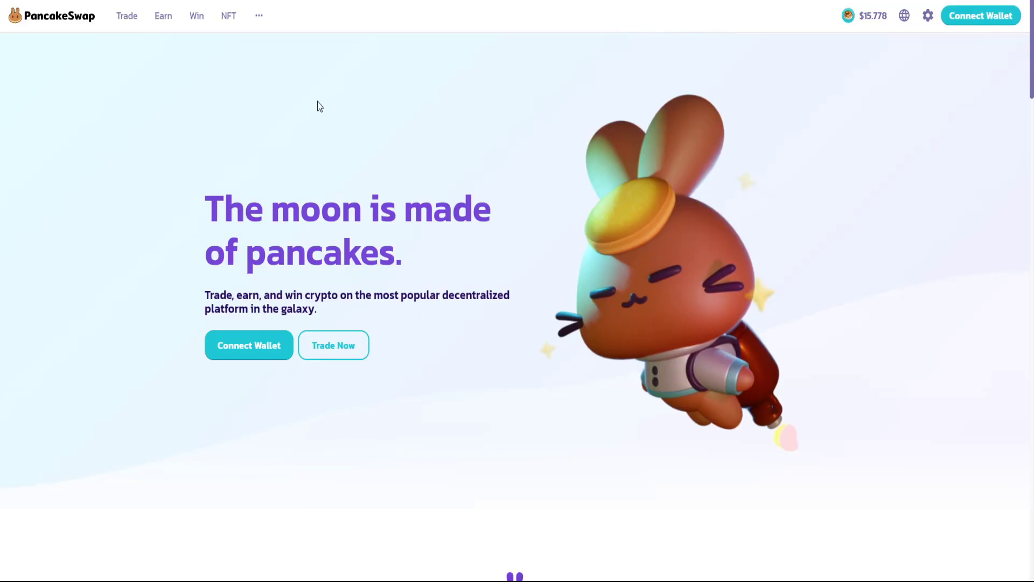
mouse_move(135, 19)
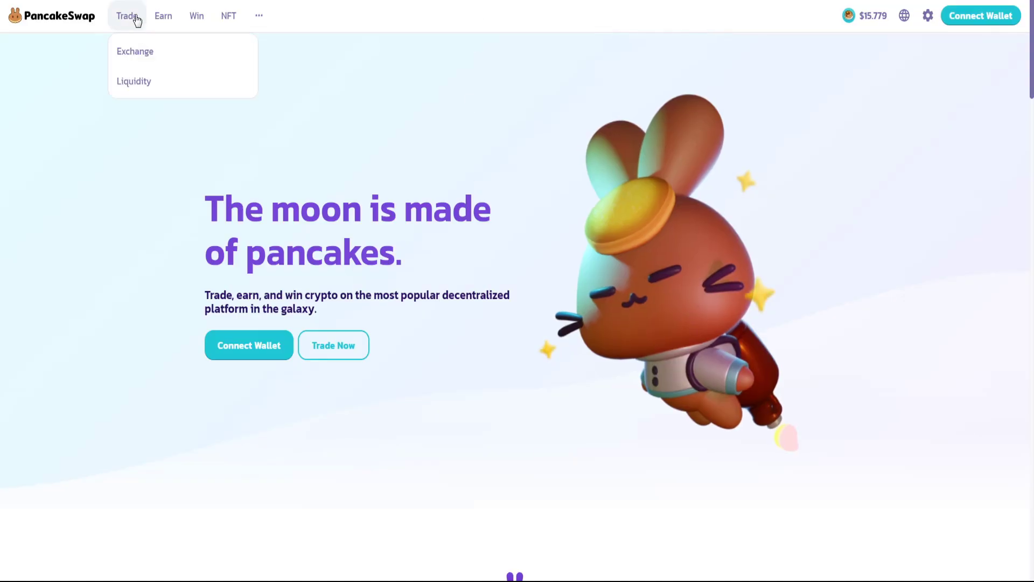
left_click(145, 52)
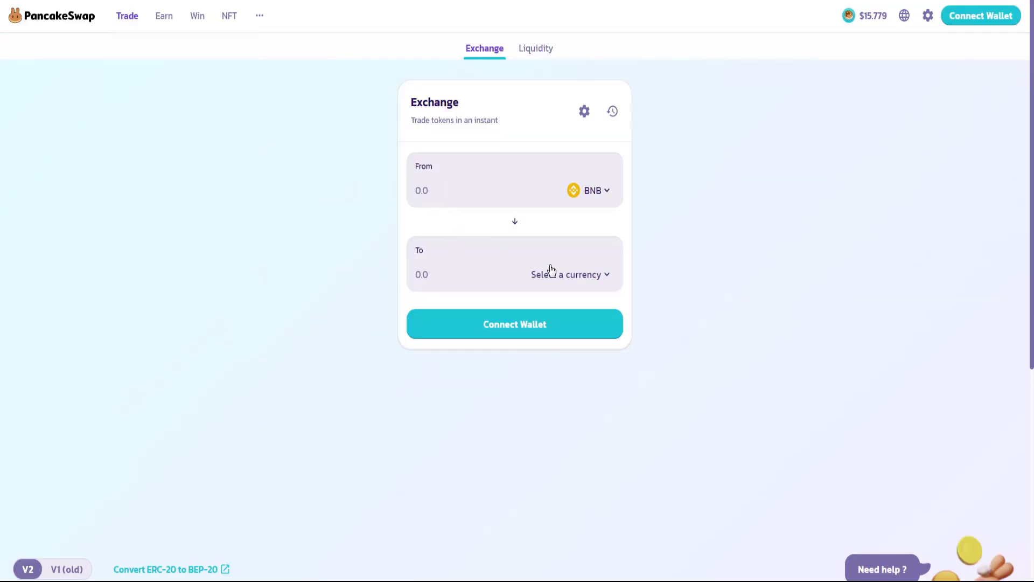
Leave the token selection and connect a wallet to the exchange through WalletConnect.
left_click(586, 281)
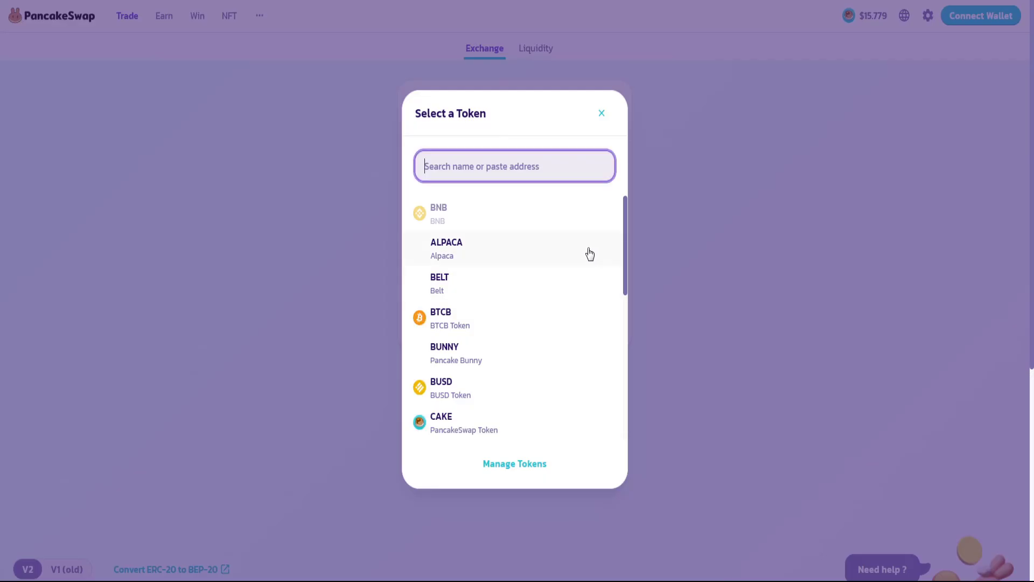
left_click(599, 114)
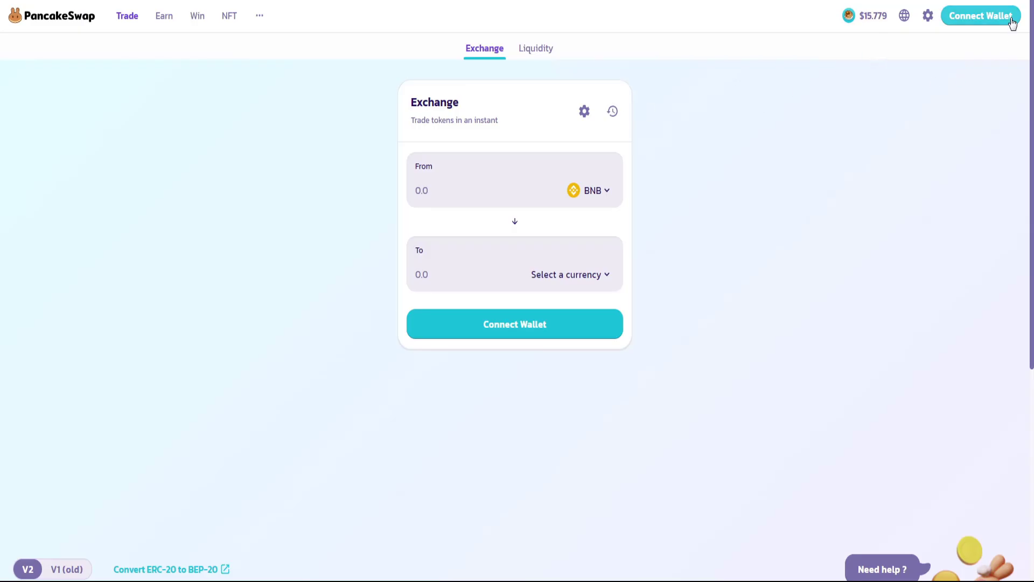
left_click(978, 16)
left_click(567, 236)
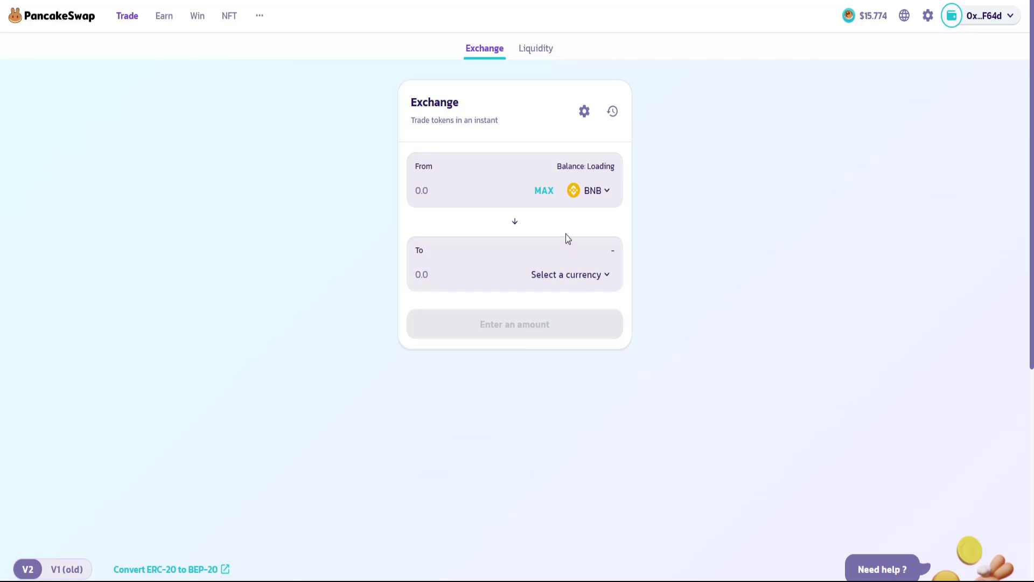
Select SQD as the token to receive using the copied contract address, and set the swap amount to the maximum available BNB.
left_click(570, 275)
key("ctrl+v")
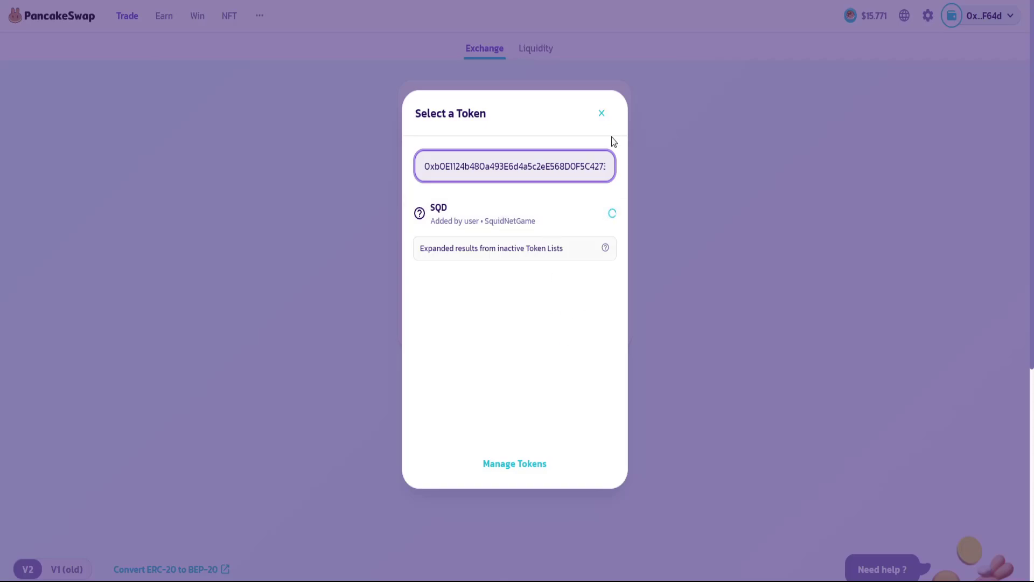
left_click(445, 213)
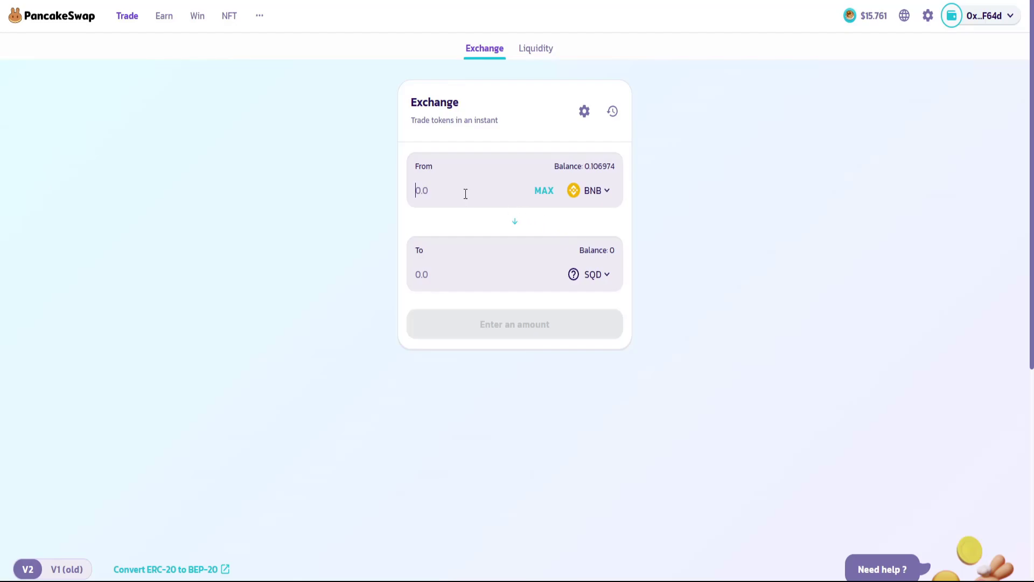
type("0.")
left_click(548, 194)
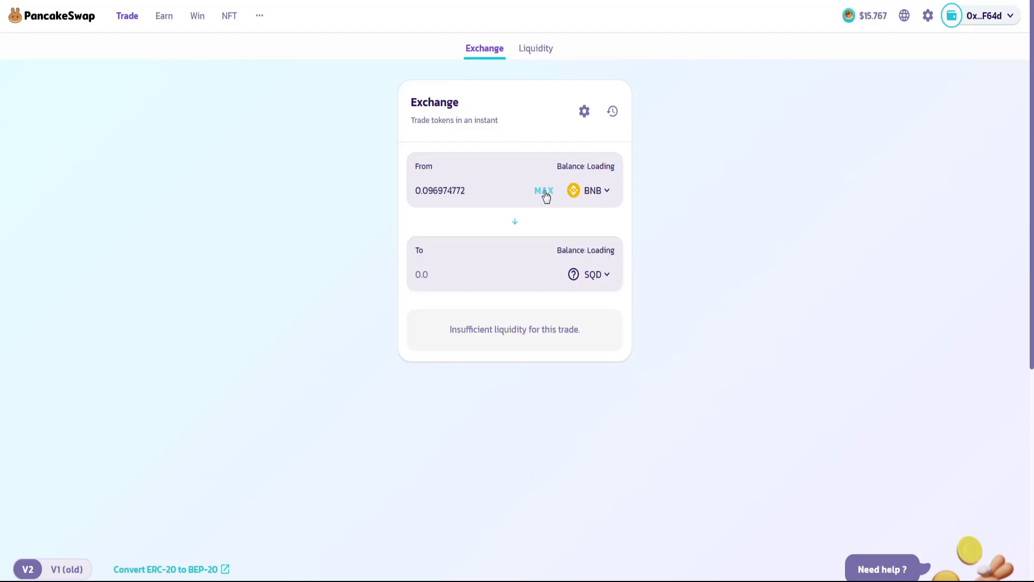
Check the slippage tolerance in the swap settings and close them.
left_click(584, 111)
left_click(554, 321)
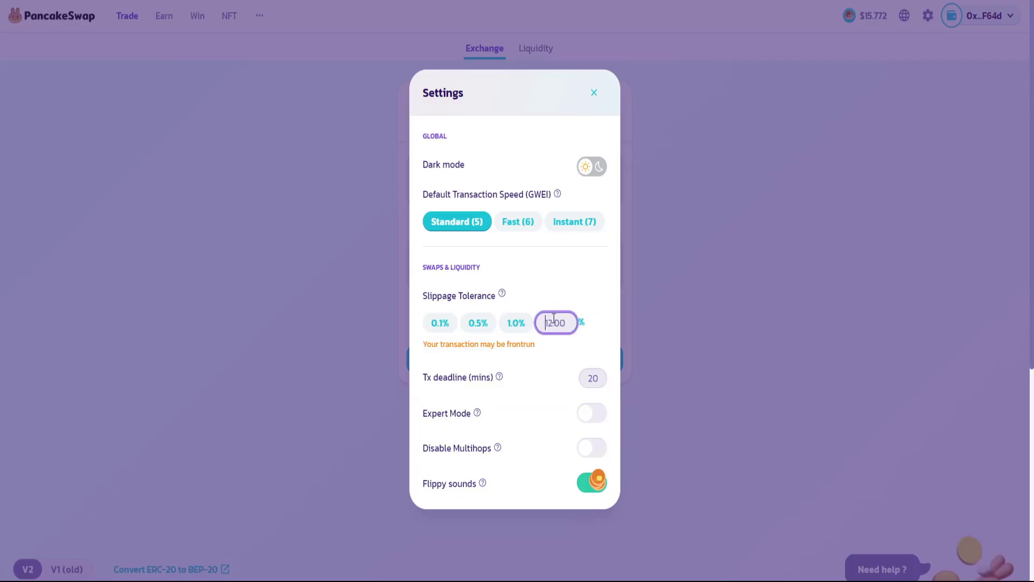
left_click(709, 199)
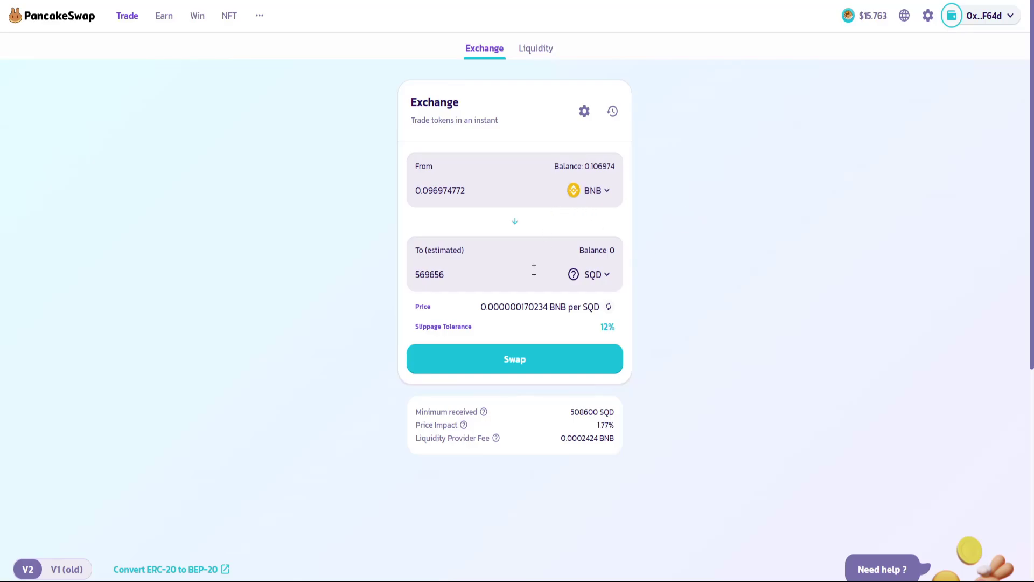
Submit and confirm the swap of 0.096974772 BNB for SQD, closing the submission notice.
left_click(527, 364)
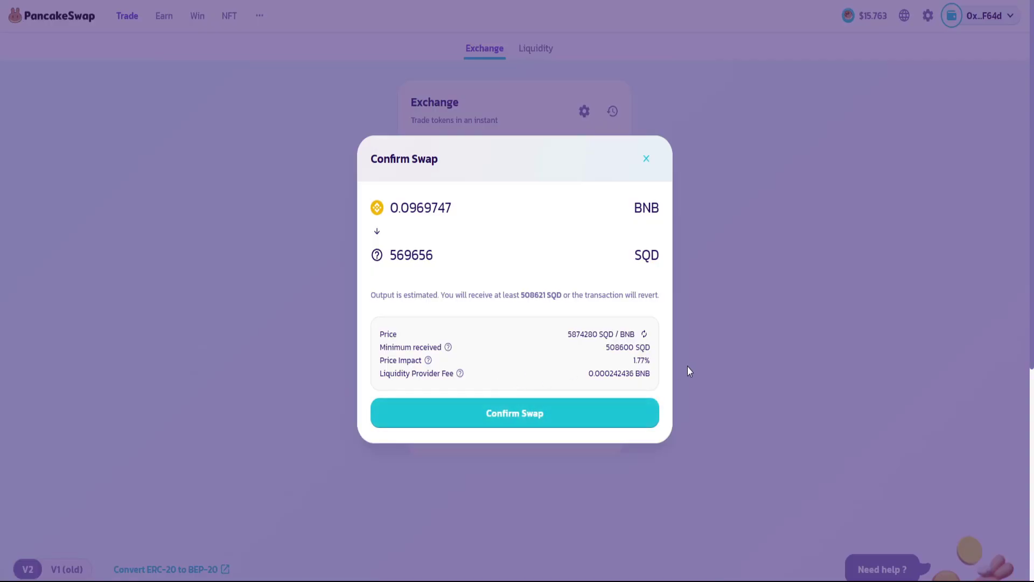
left_click(579, 414)
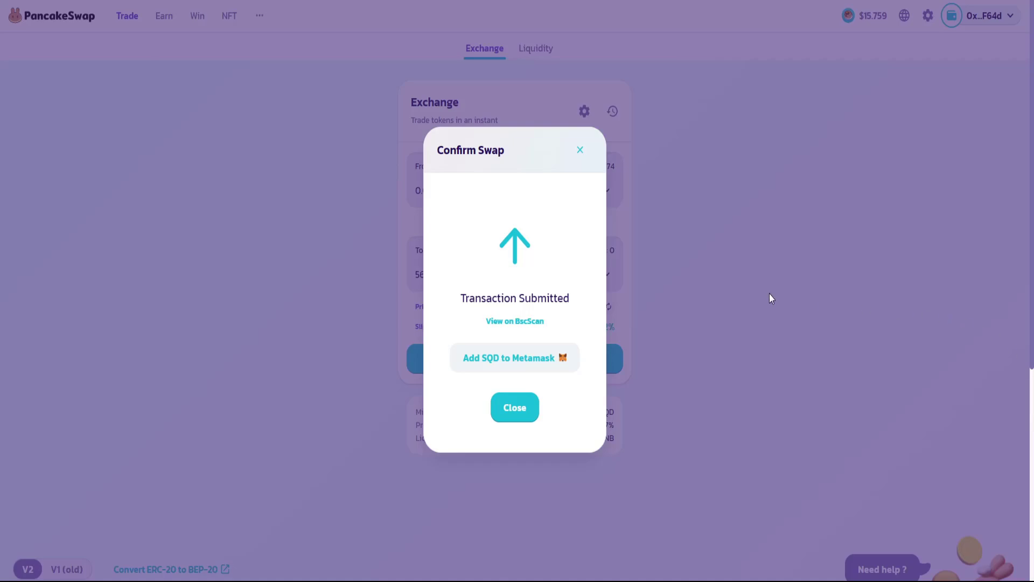
left_click(530, 407)
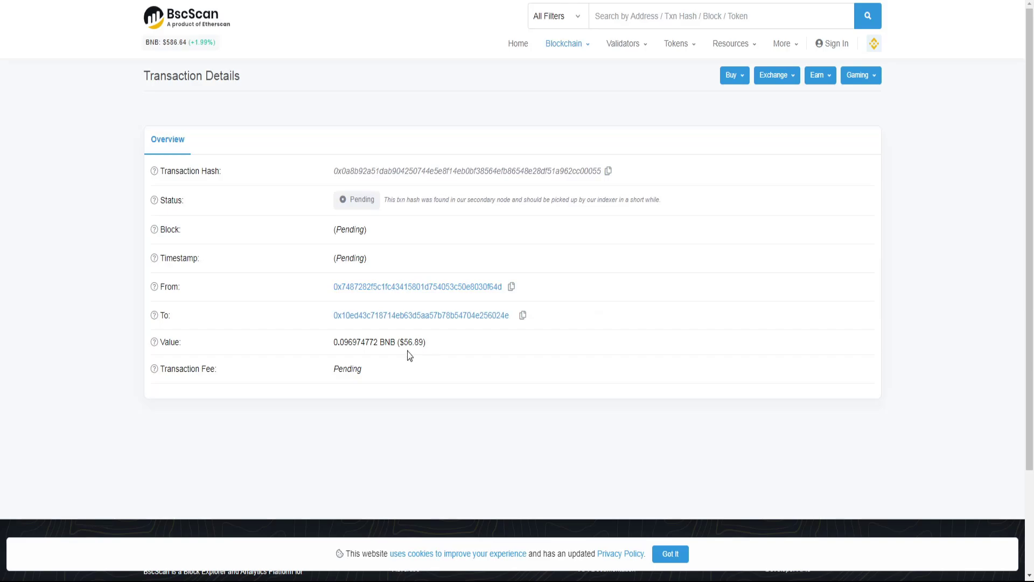
Examine the swap's status and transferred BNB value on its BscScan transaction details page.
left_click_drag(405, 346, 431, 348)
left_click(434, 350)
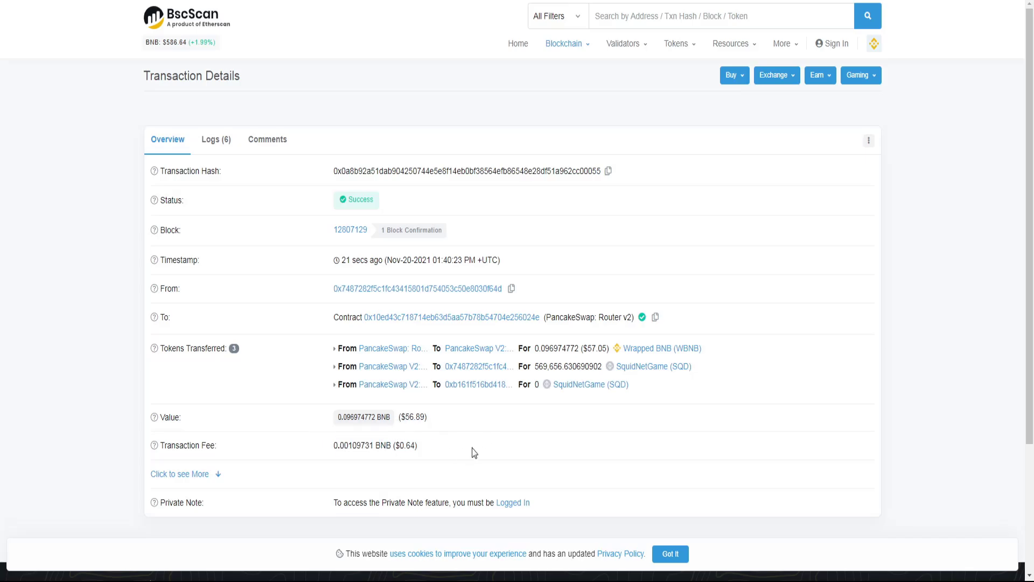
mouse_move(349, 418)
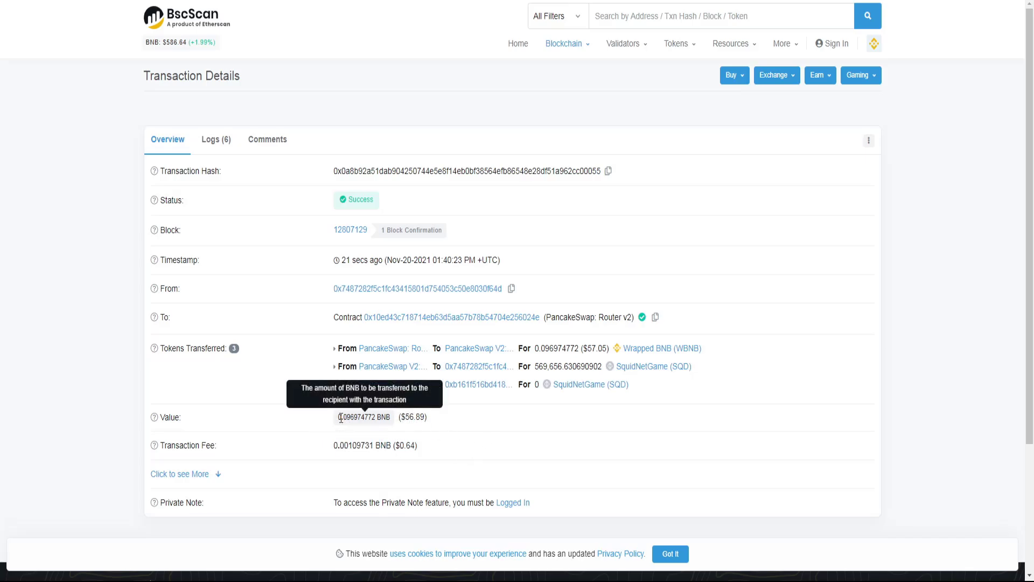
left_click(523, 413)
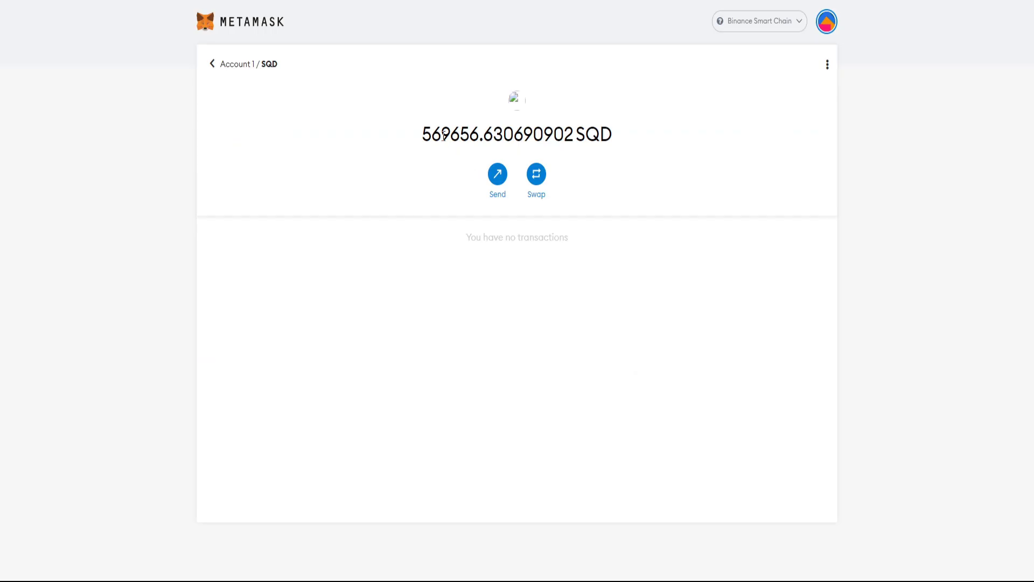
Switch to MetaMask and check the SQD token balance of the account.
left_click_drag(423, 136, 555, 138)
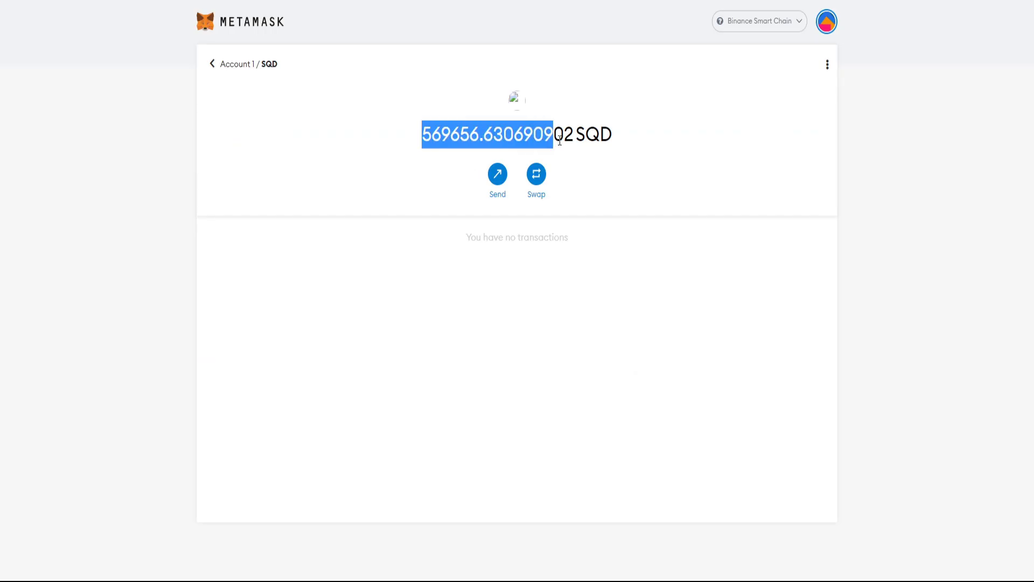
left_click(537, 140)
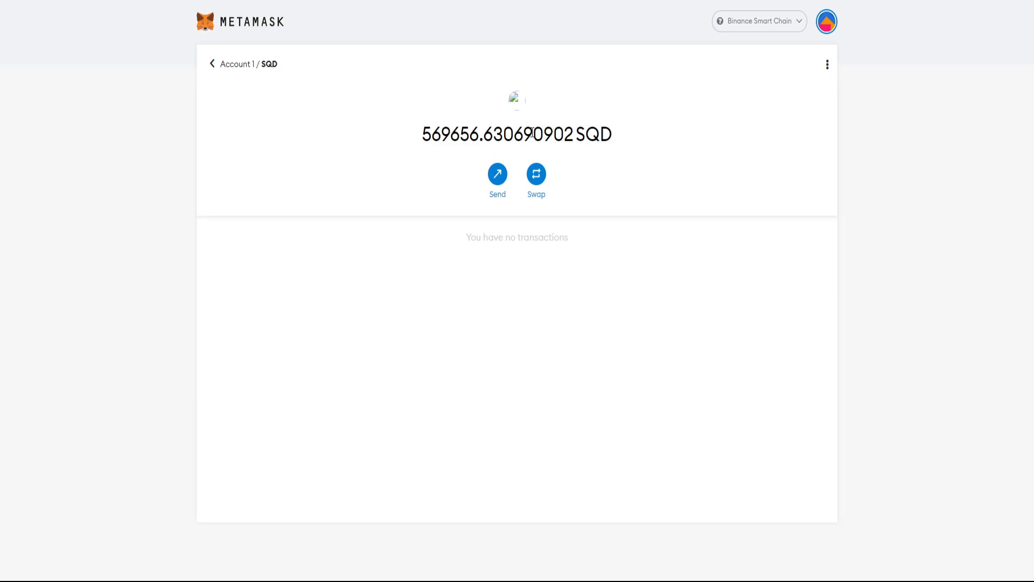
left_click_drag(479, 134, 538, 135)
left_click(672, 141)
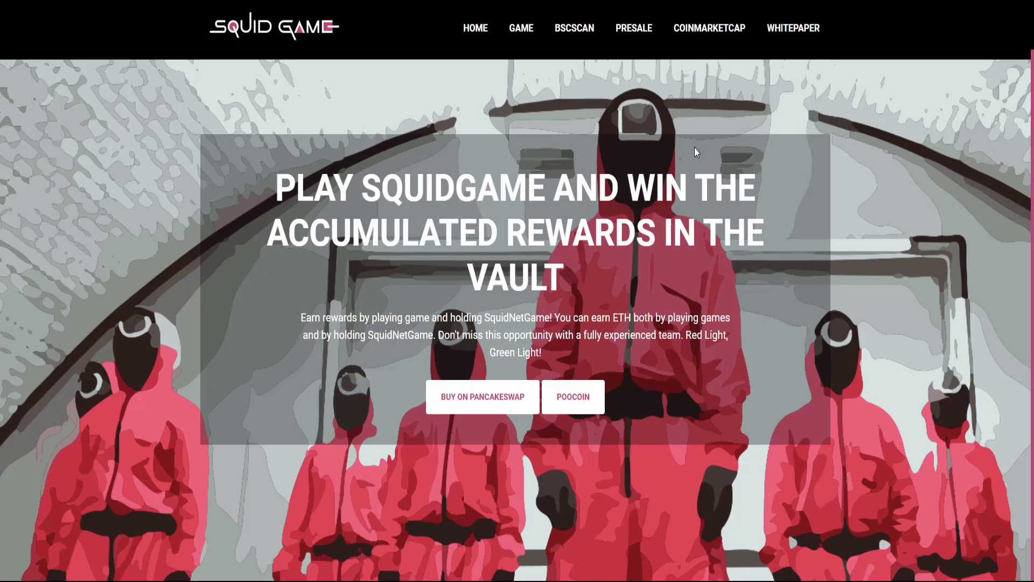
Examine the Squid Game project website, including the press release about the scam project and the game development screenshots.
scroll(708, 201, "down", 10)
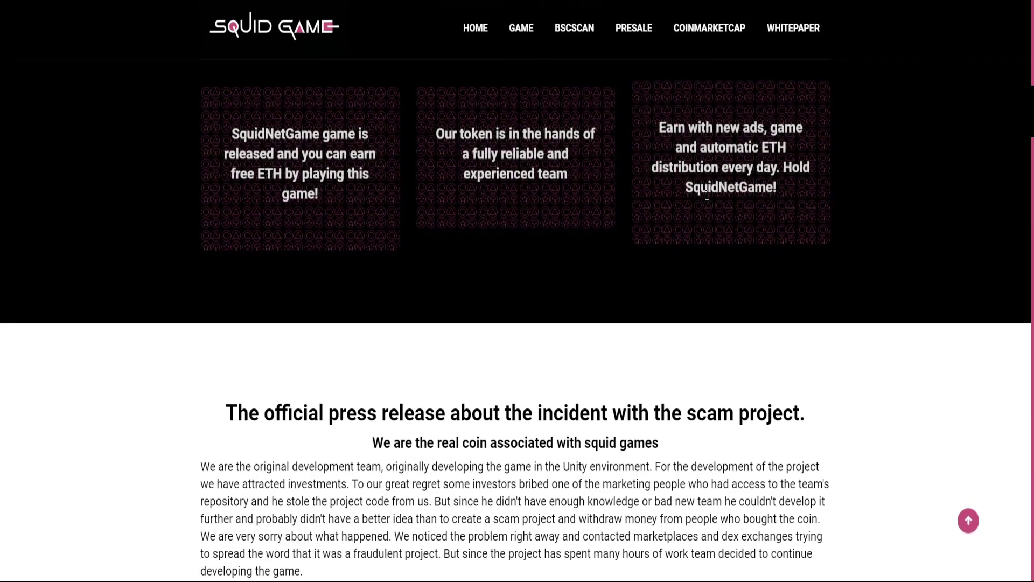
scroll(708, 200, "down", 8)
scroll(700, 178, "down", 3)
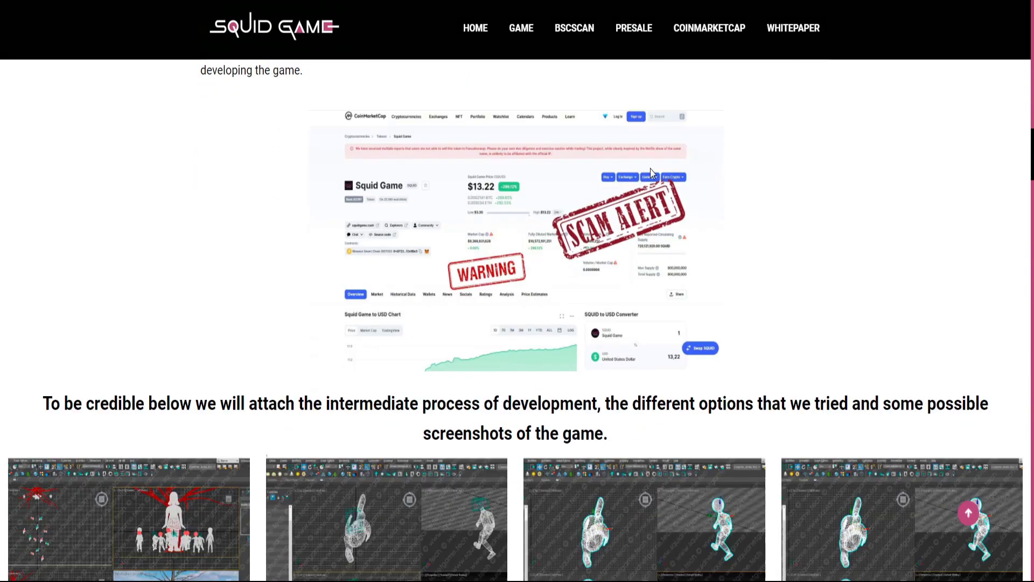
scroll(620, 270, "up", 3)
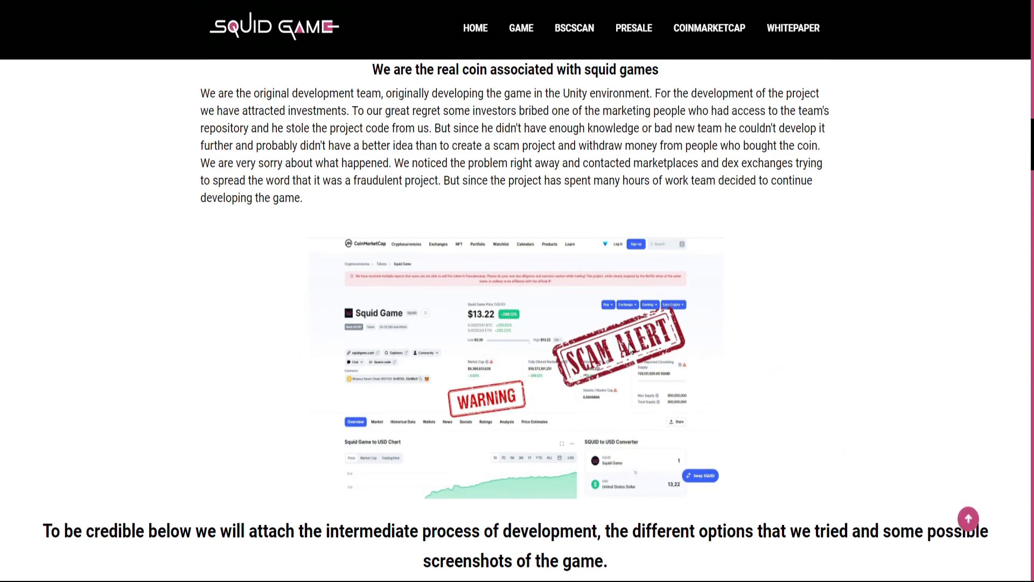
scroll(630, 348, "down", 2)
scroll(467, 285, "down", 5)
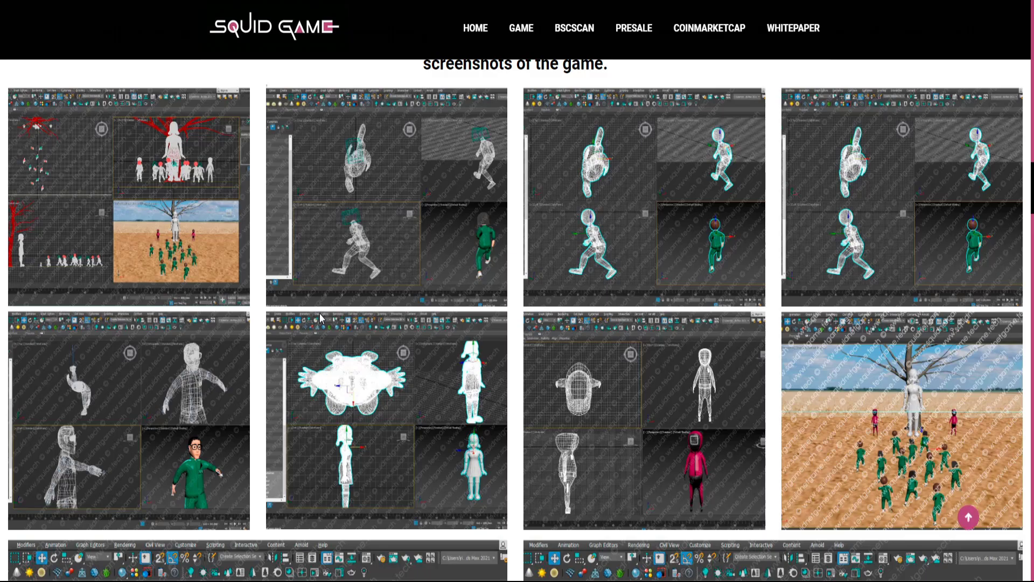
scroll(319, 312, "up", 15)
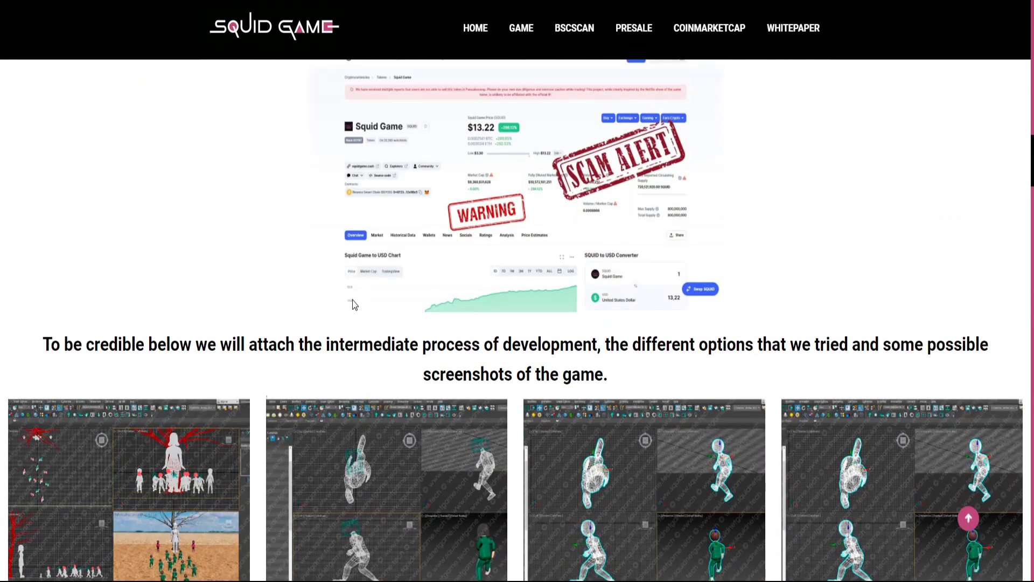
scroll(354, 305, "up", 10)
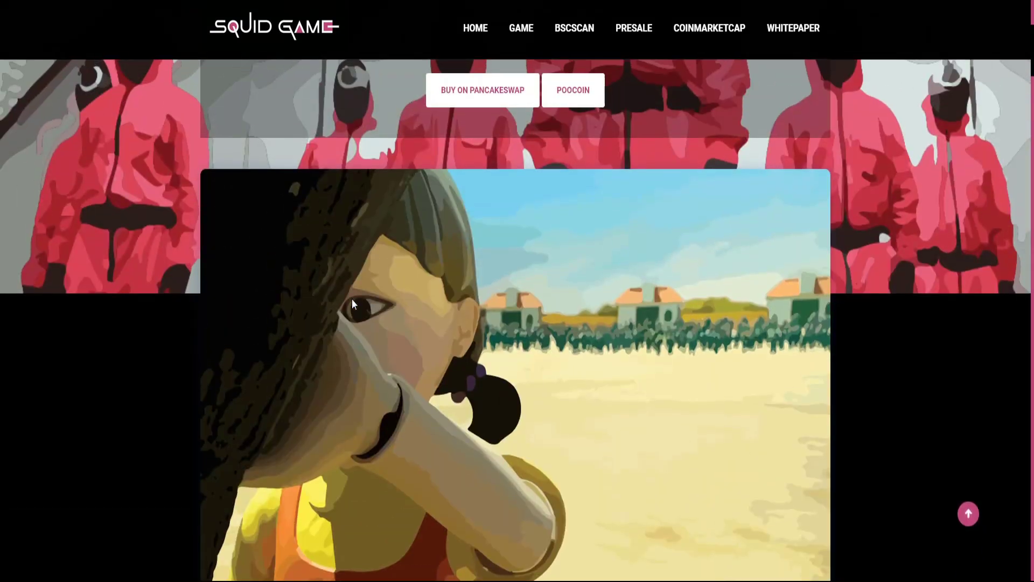